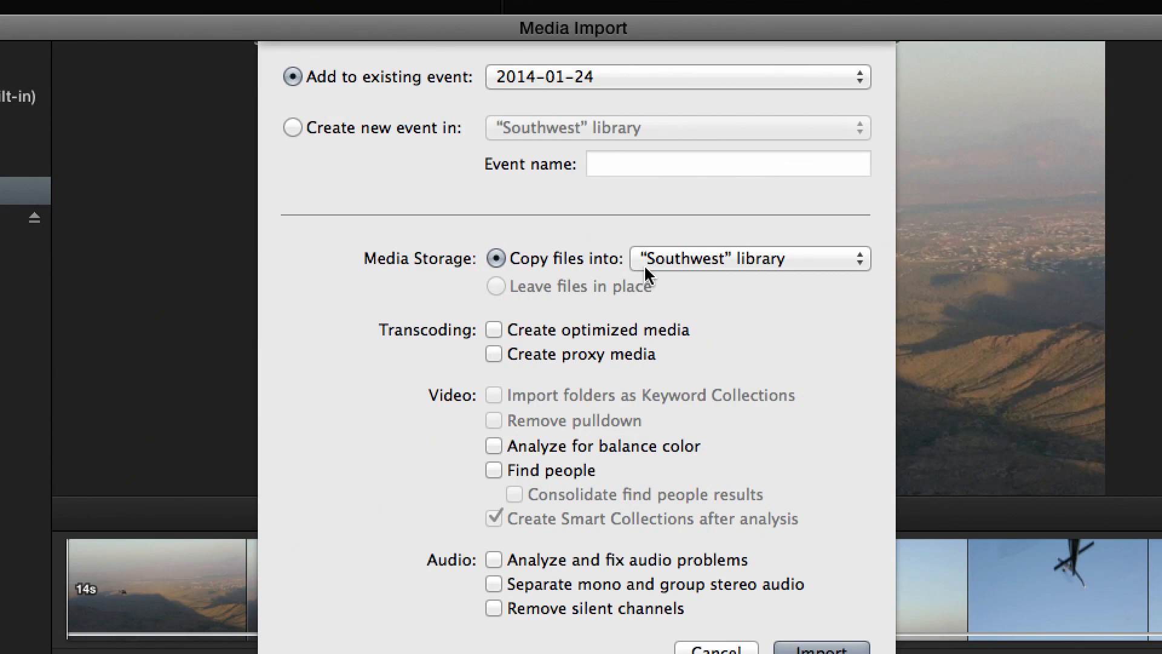
# Set the import to copy files into the Big Vader drive instead of the Southwest library, and import the clip
pyautogui.click(686, 265)
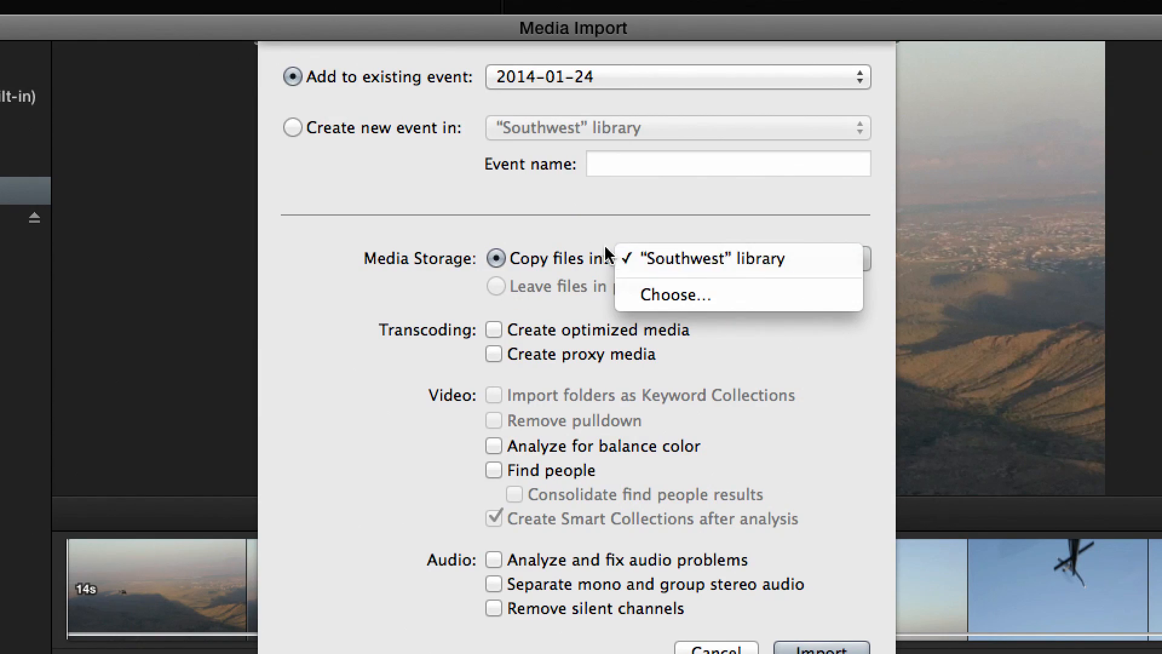
pyautogui.click(580, 257)
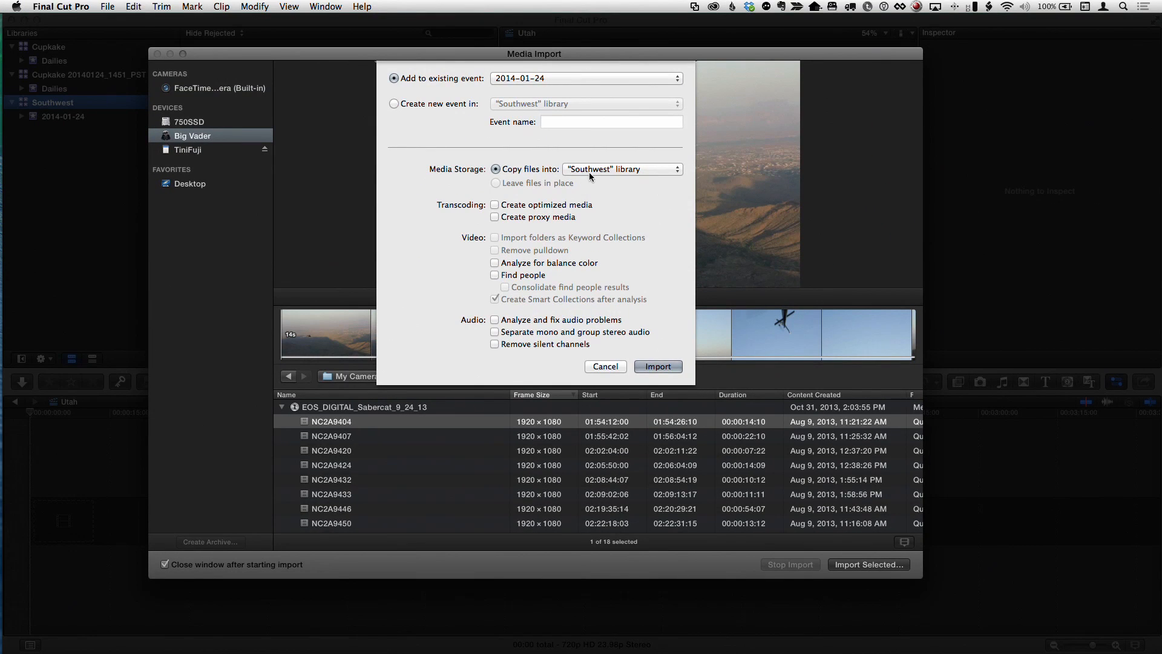
pyautogui.click(590, 172)
pyautogui.click(590, 184)
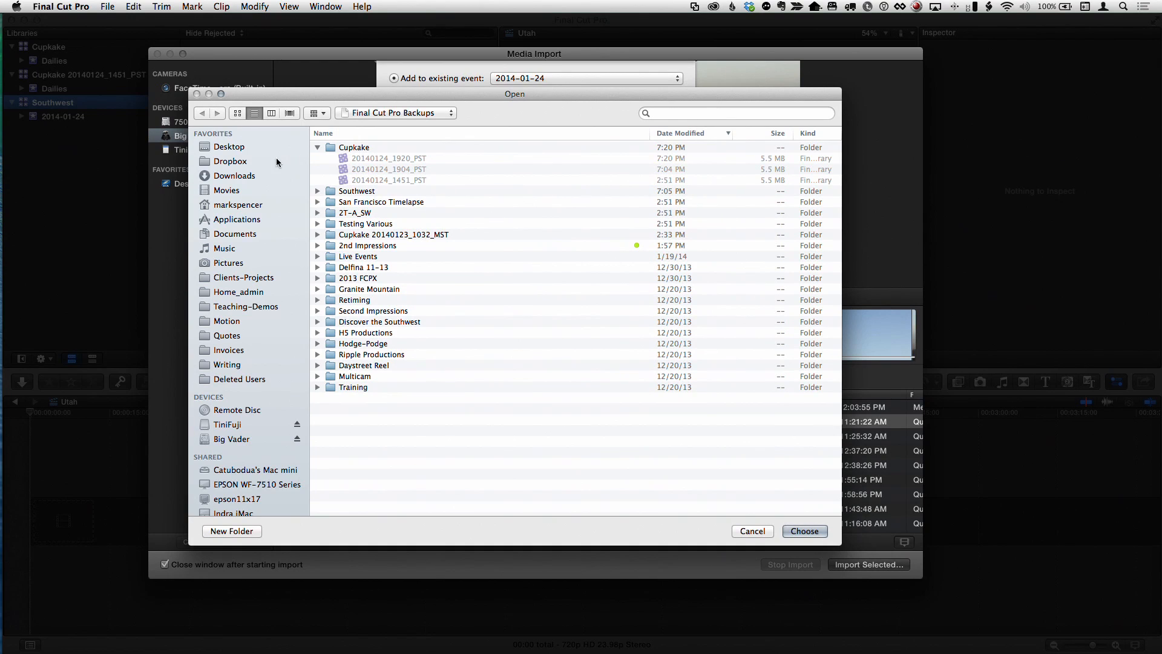
pyautogui.click(237, 149)
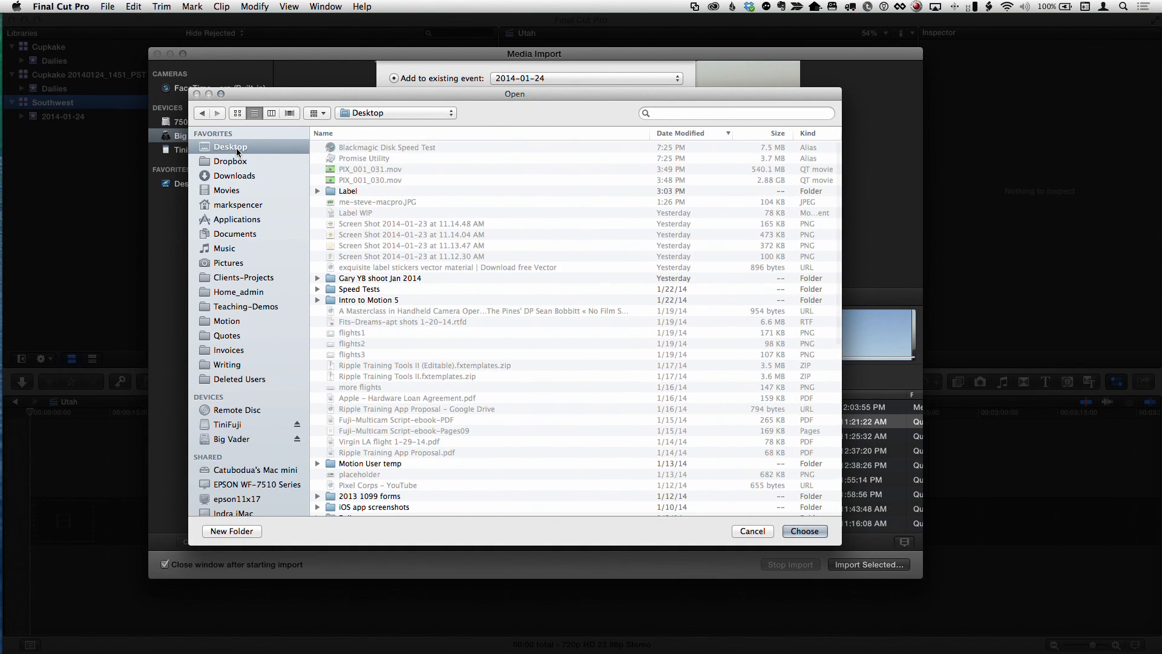
pyautogui.click(232, 438)
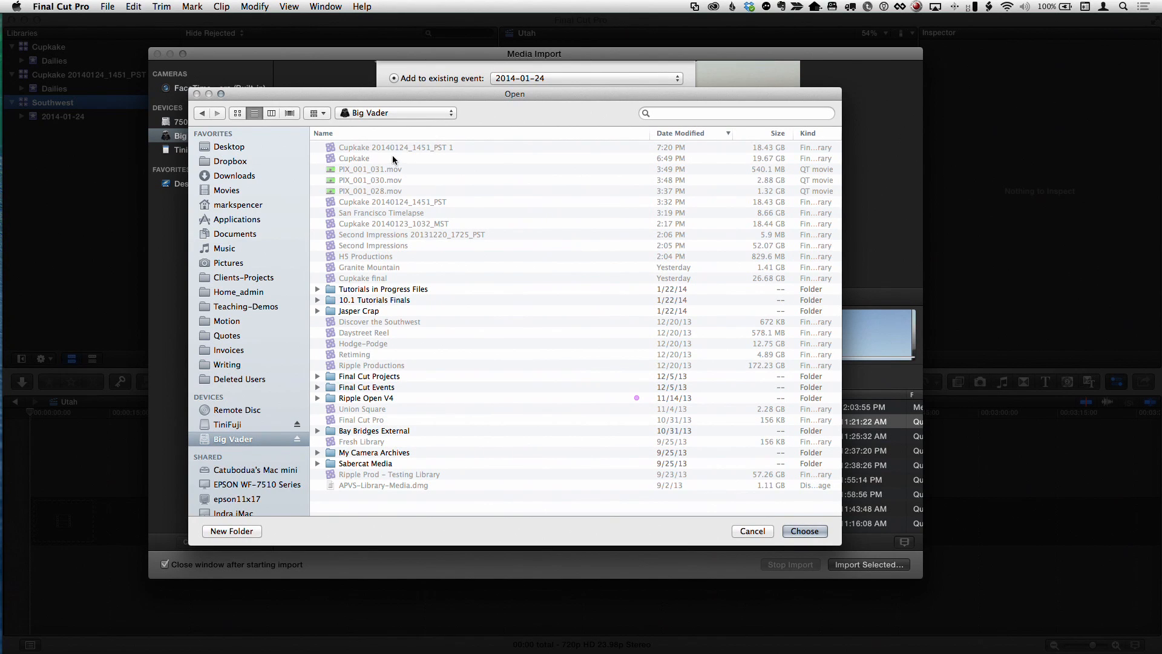
pyautogui.click(803, 531)
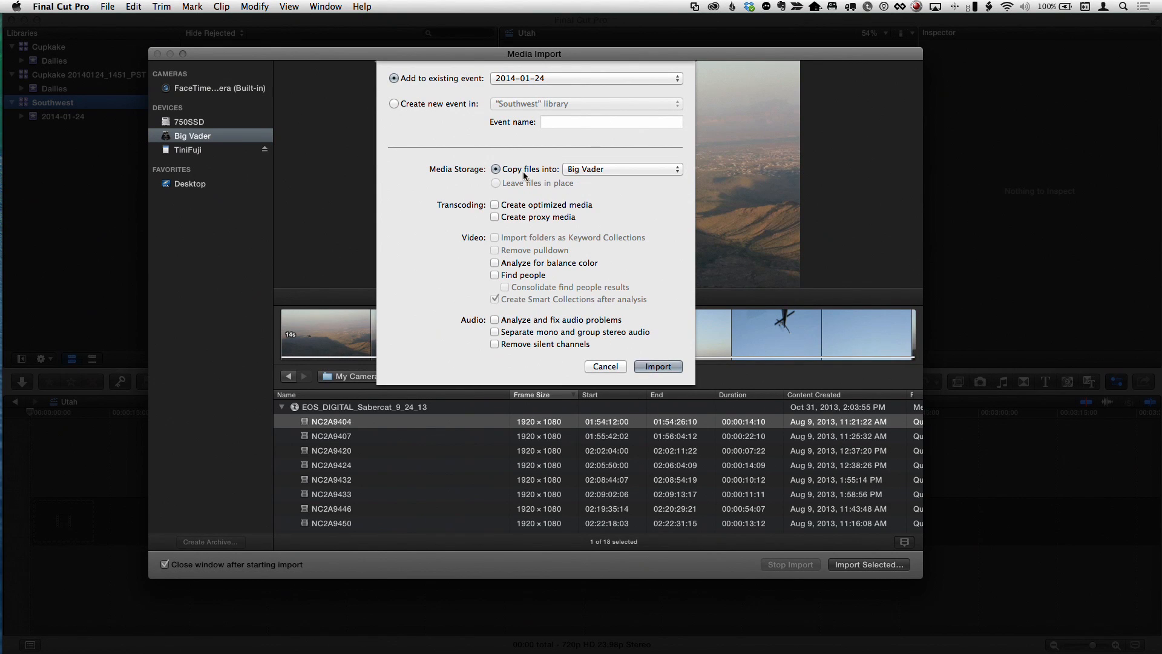
pyautogui.click(652, 367)
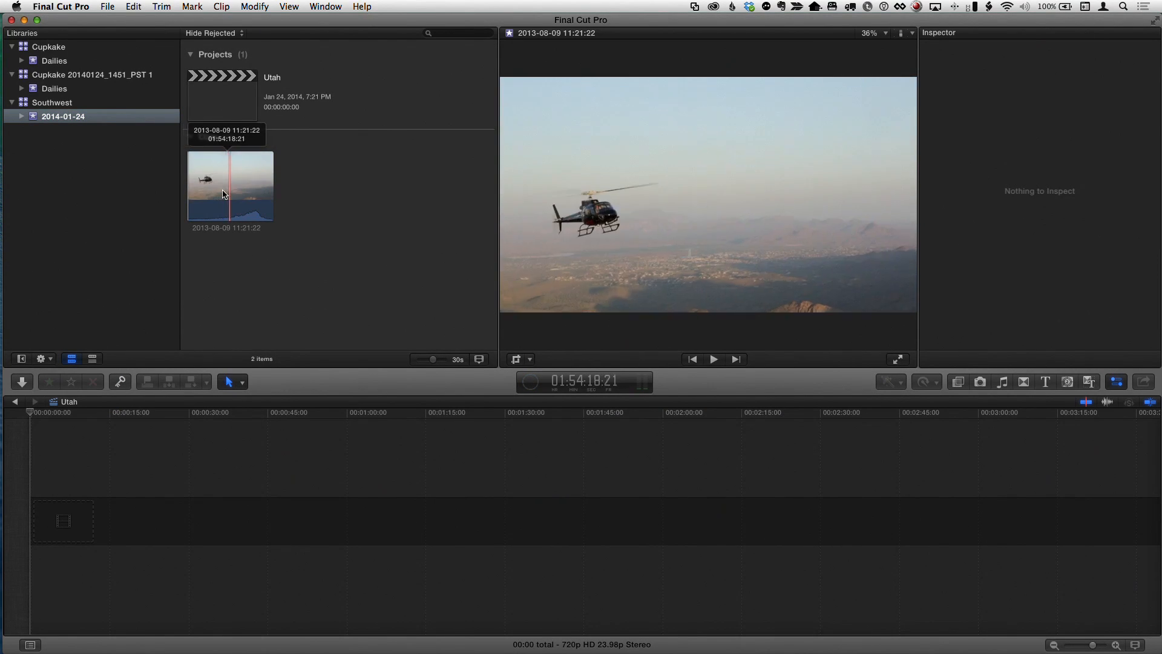
# Reveal the clip's media file in Finder and rename it to new name.mov
pyautogui.click(218, 192)
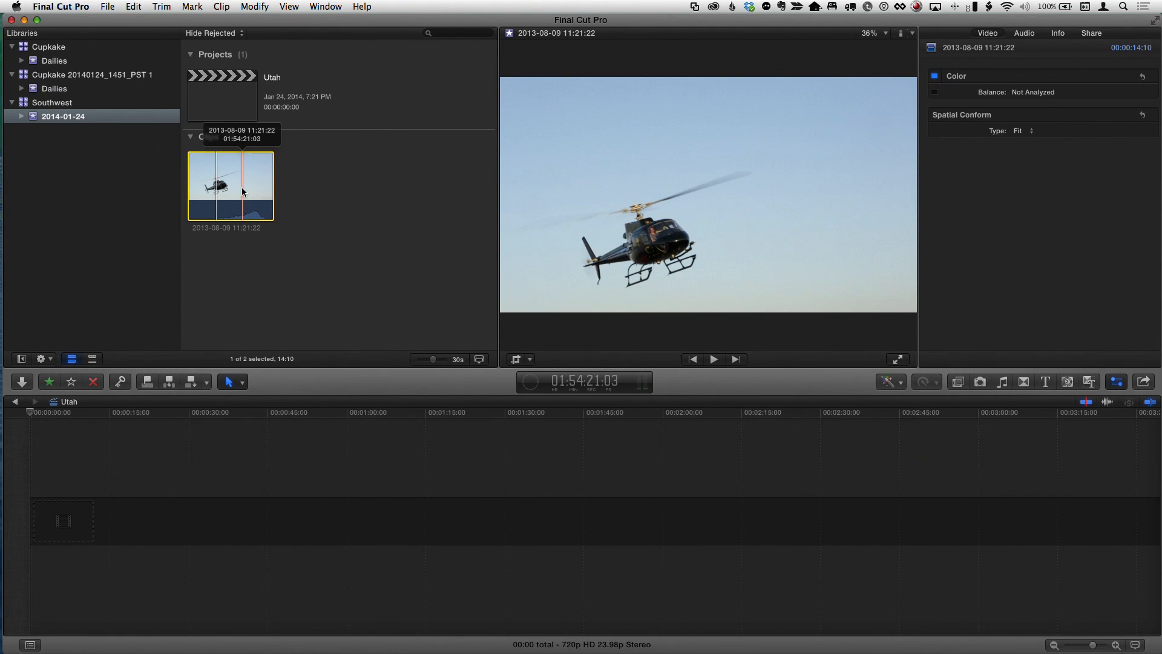
pyautogui.rightClick(242, 188)
pyautogui.click(287, 292)
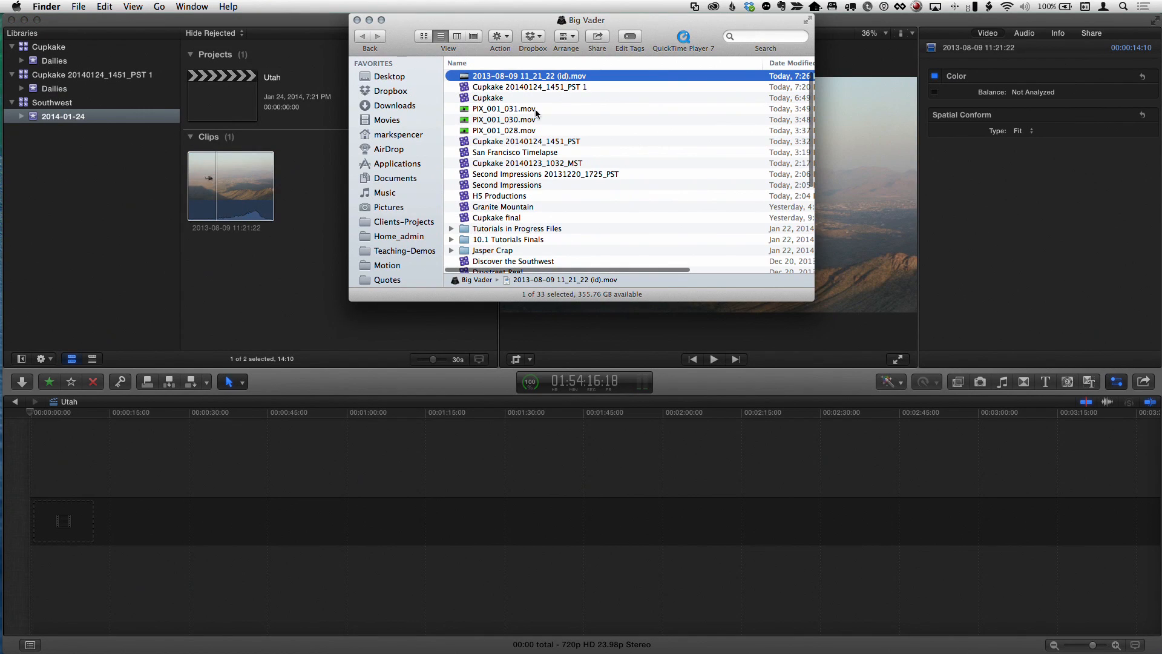
pyautogui.moveTo(472, 24); pyautogui.dragTo(414, 85)
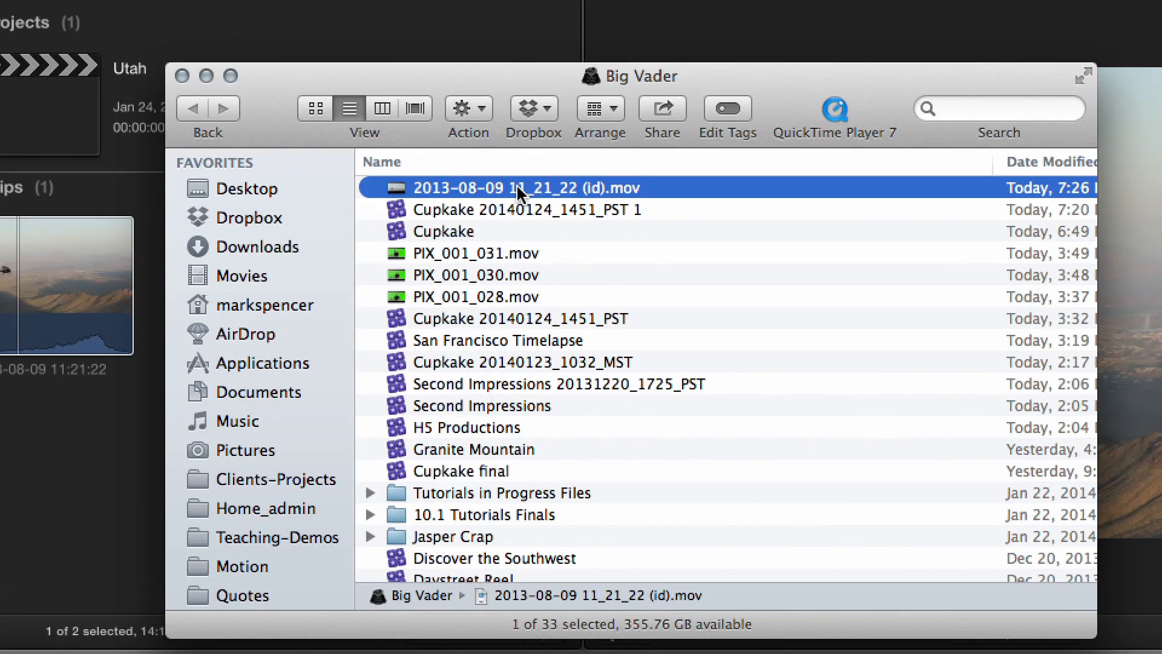
pyautogui.click(517, 189)
pyautogui.write('new name.mov')
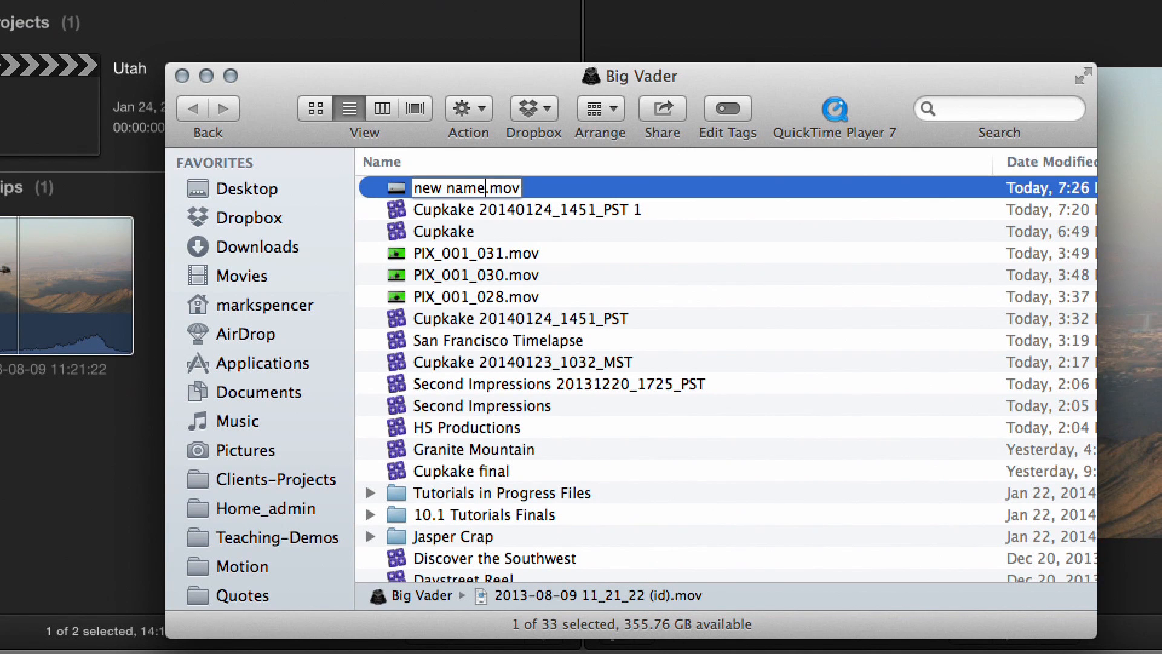
pyautogui.press('Return')
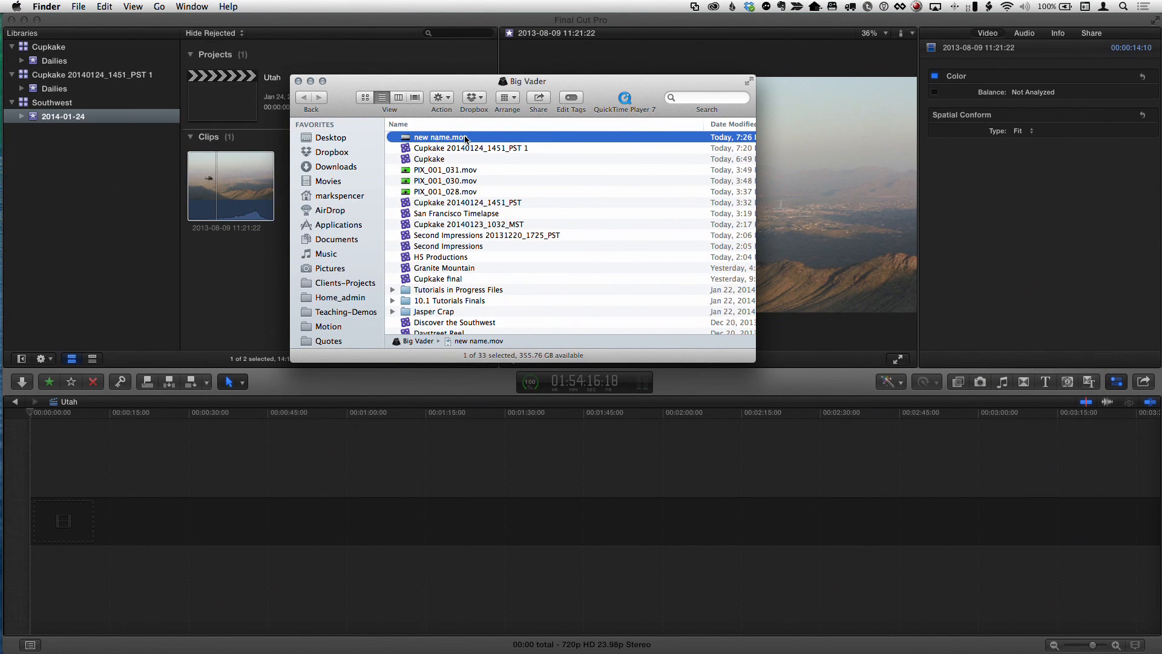
# Return to Final Cut Pro, select the 2014-01-24 event in the Southwest library and skim the clip
pyautogui.click(152, 28)
pyautogui.click(59, 104)
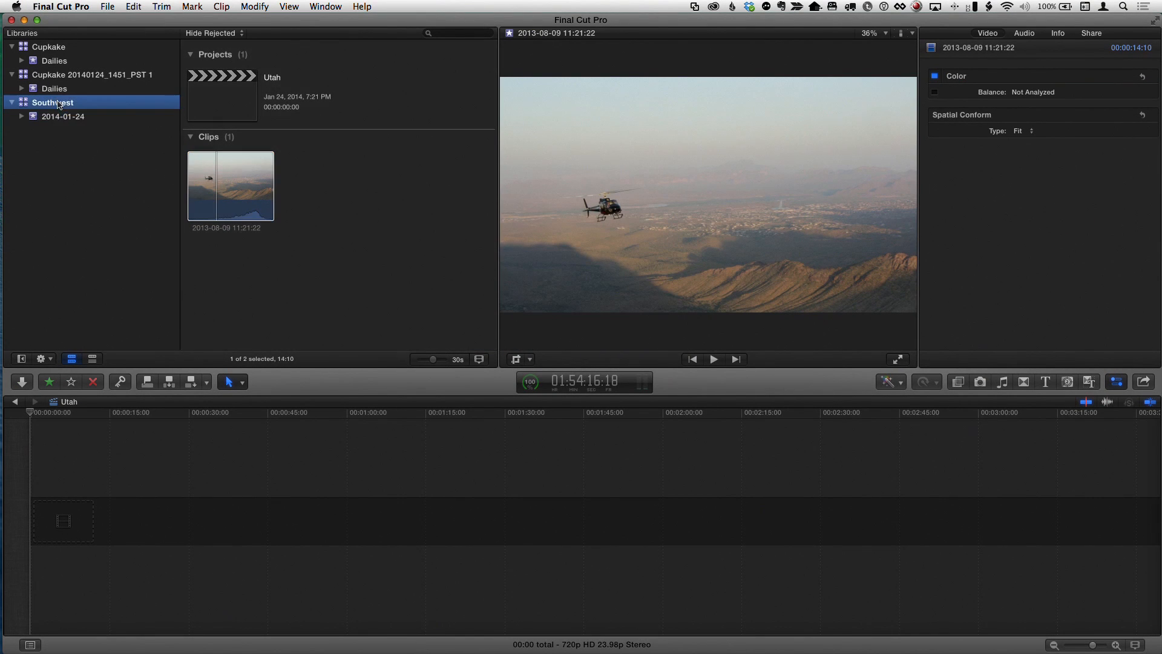
pyautogui.click(59, 118)
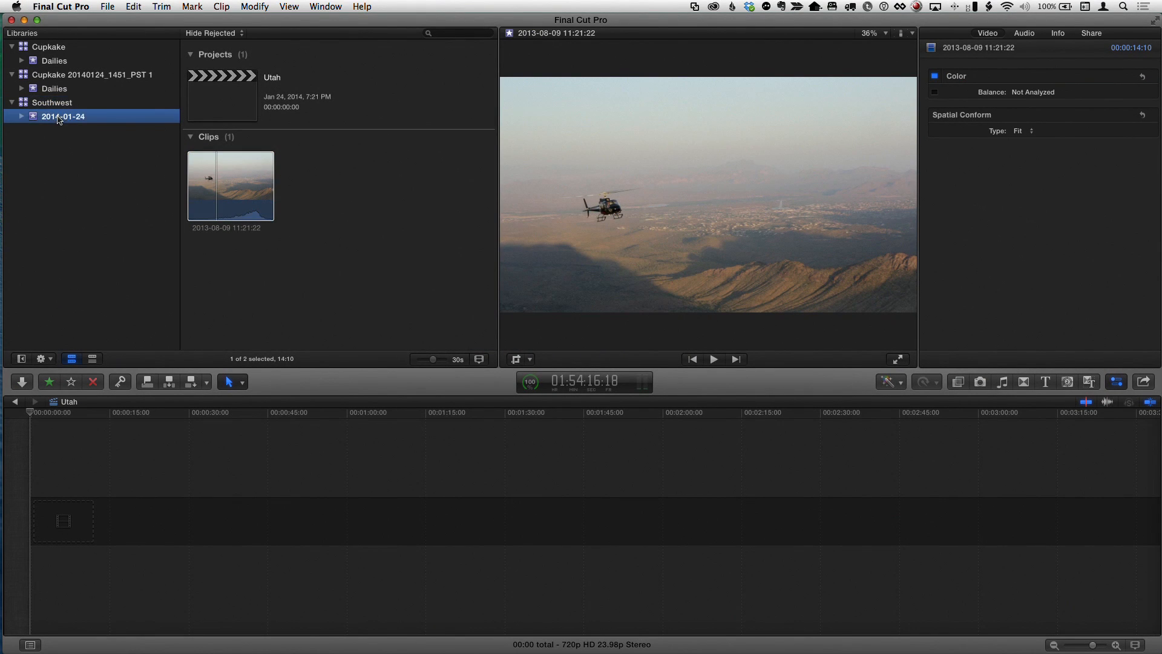
pyautogui.click(244, 200)
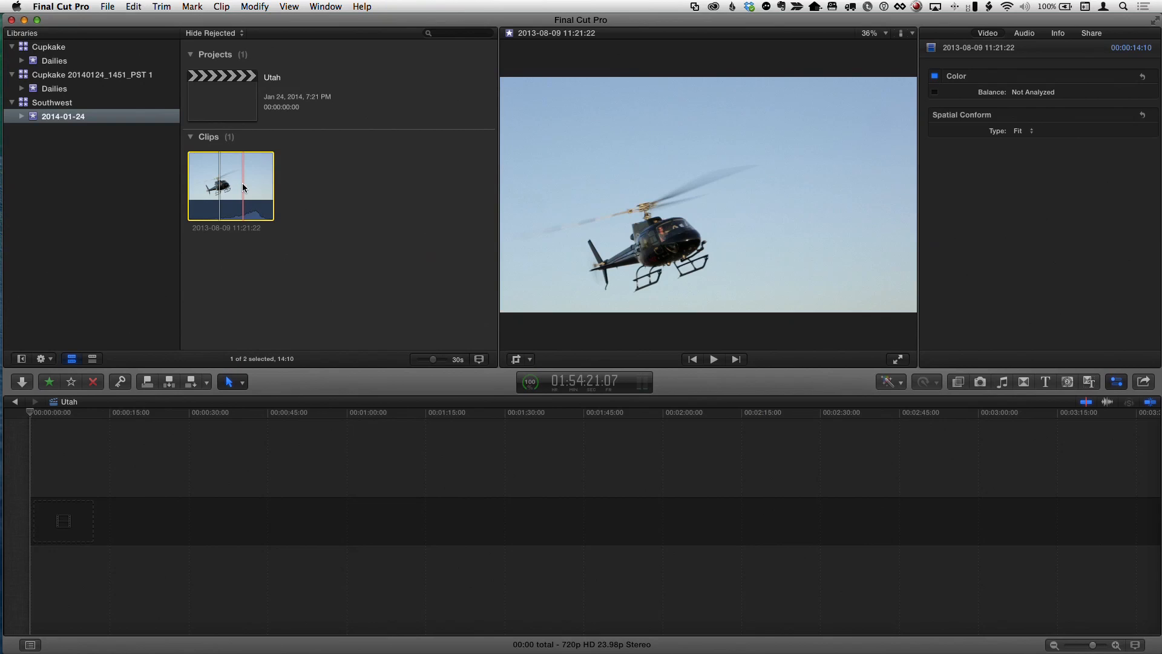
# Switch to Finder, create a folder named my new folder and move new name.mov into it
pyautogui.press('super+Tab')
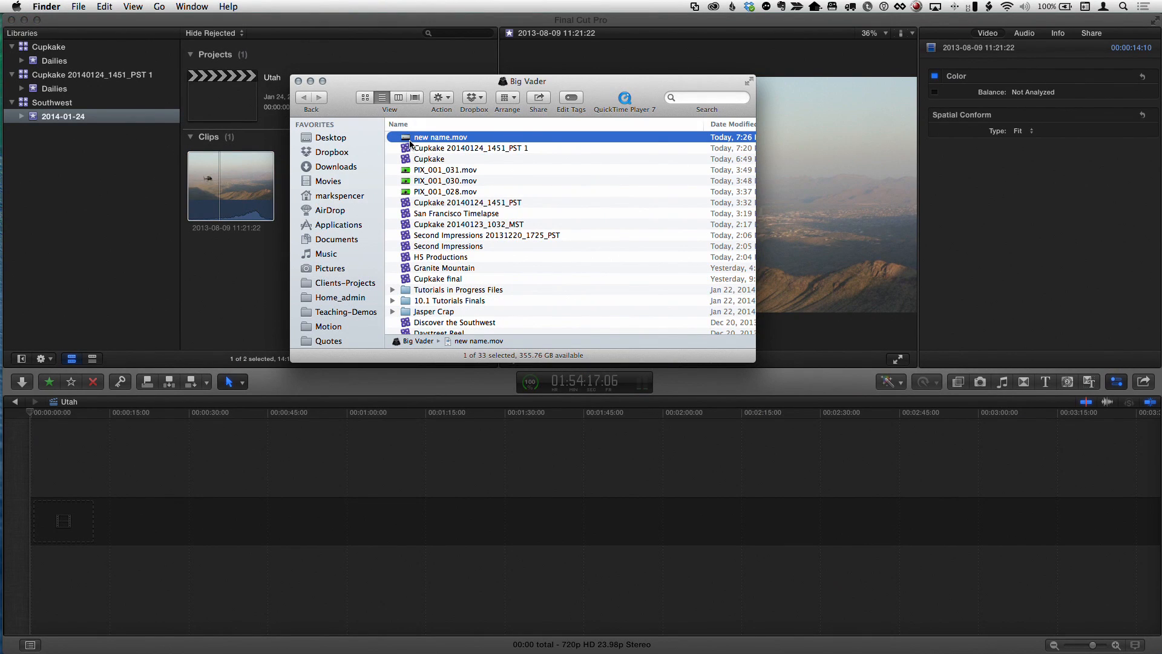
pyautogui.press('super+shift+n')
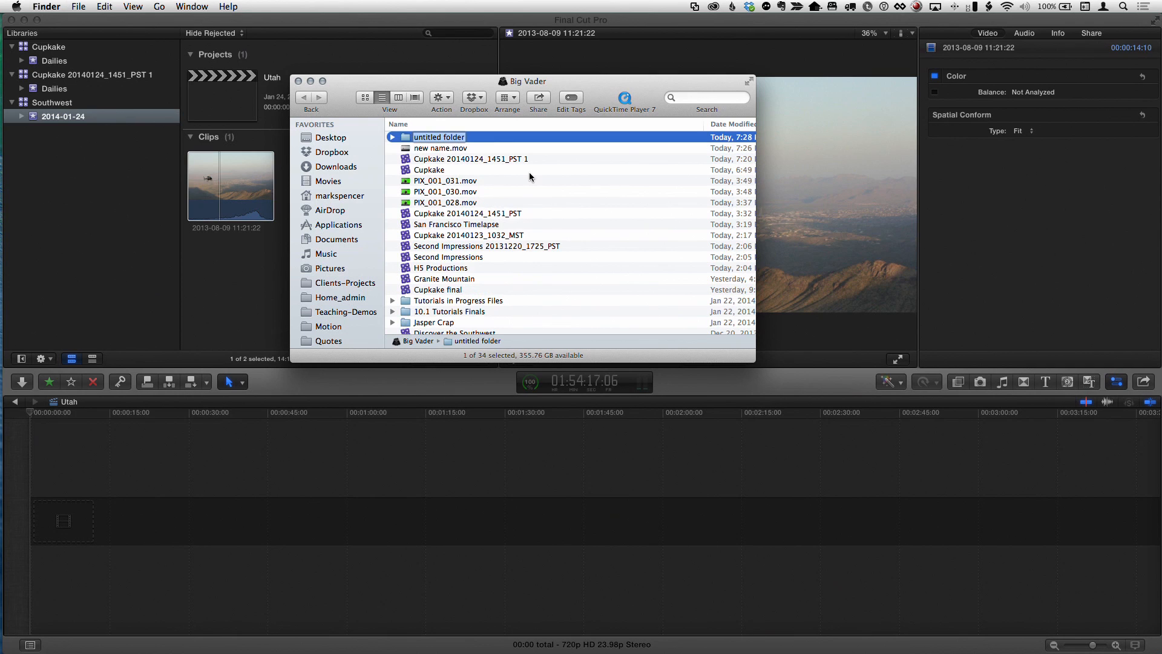
pyautogui.write('my new')
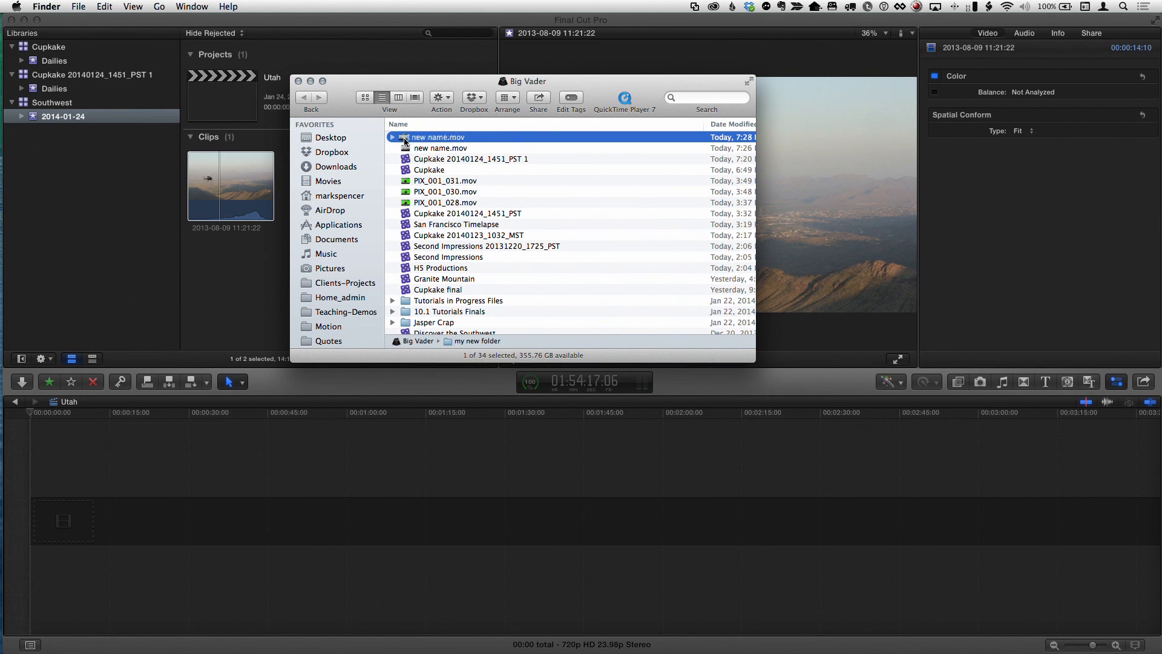
pyautogui.moveTo(405, 141); pyautogui.dragTo(404, 142)
pyautogui.press('super+w')
# Back in Final Cut Pro, reselect the event and reveal the clip's media in Finder
pyautogui.click(218, 193)
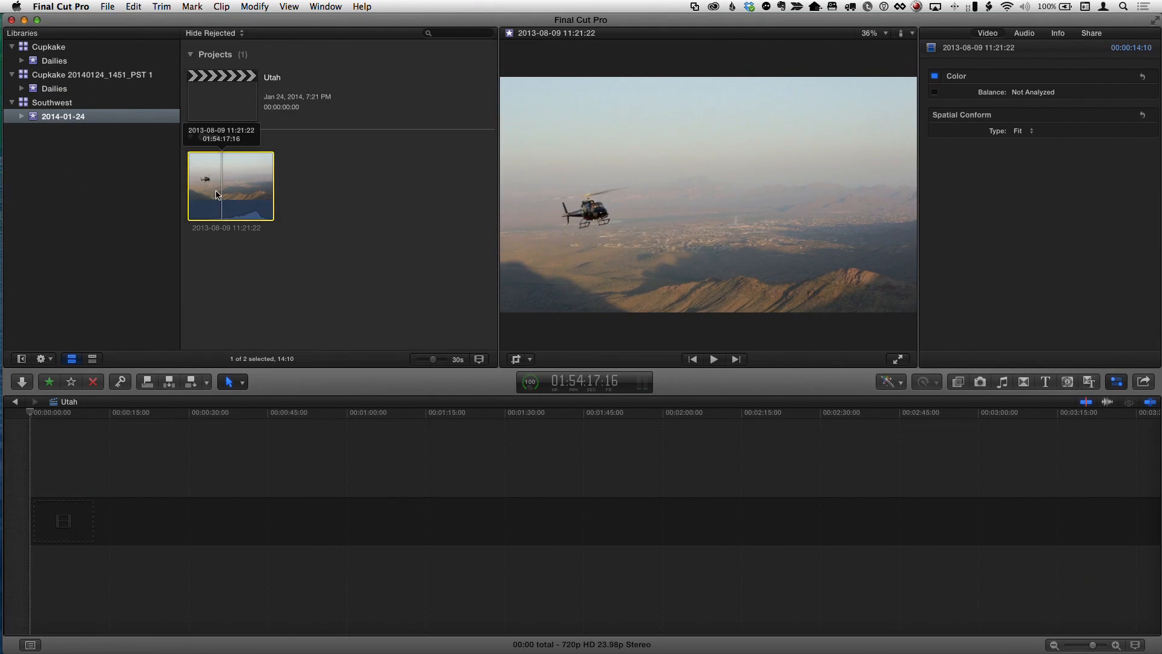
pyautogui.click(62, 115)
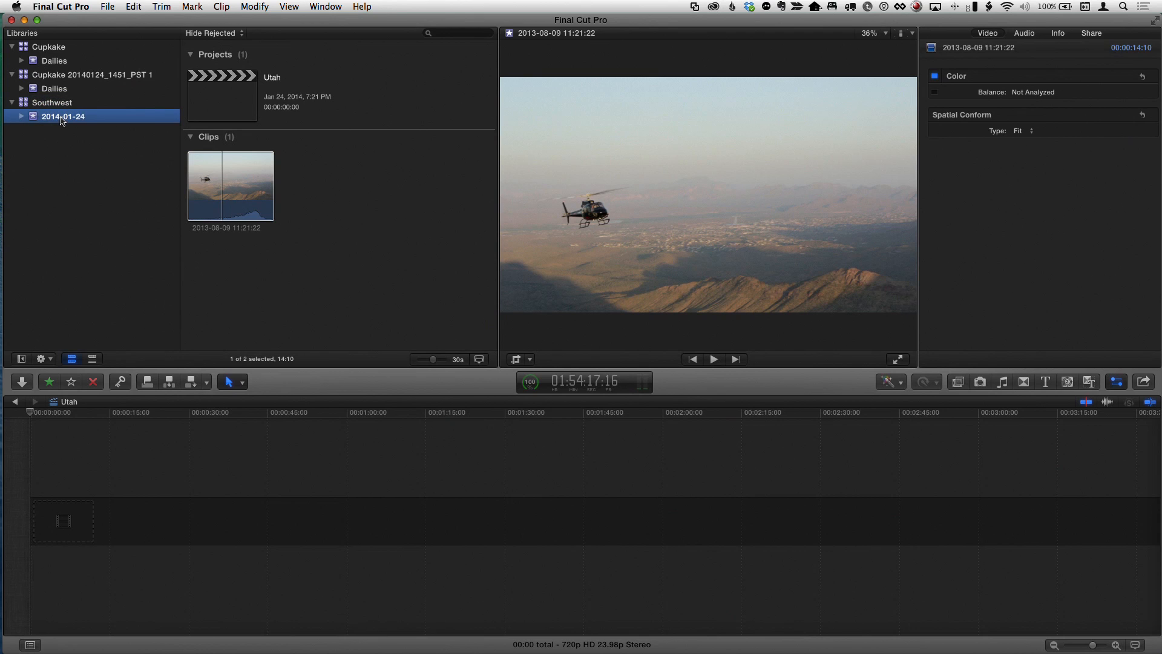
pyautogui.click(233, 193)
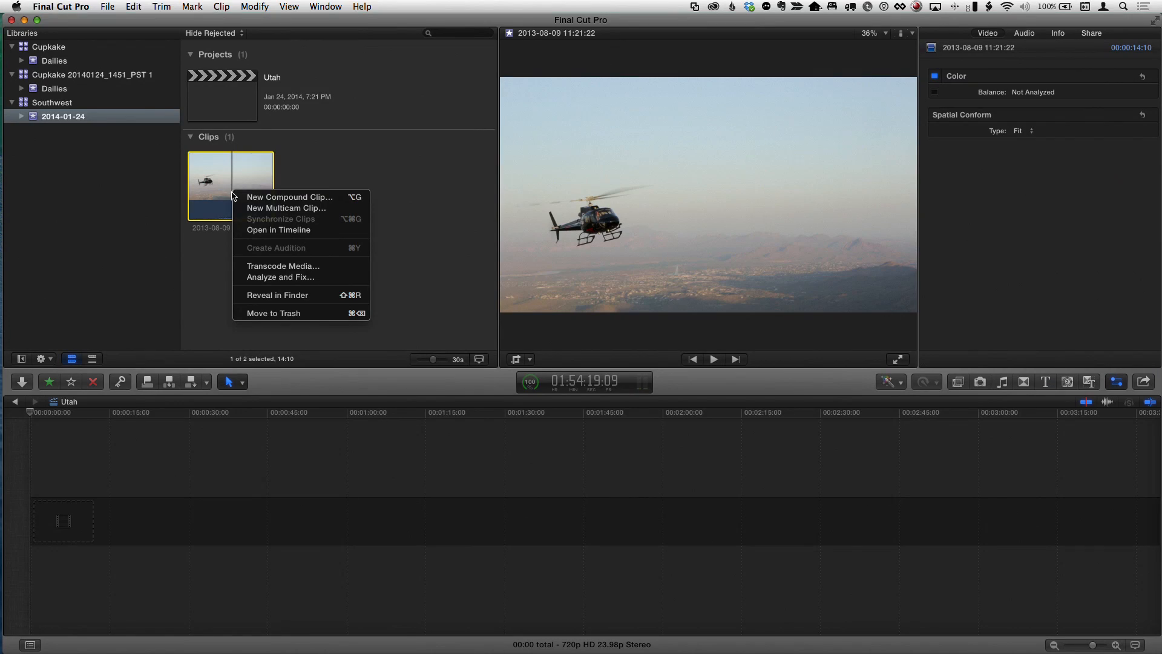
pyautogui.click(264, 303)
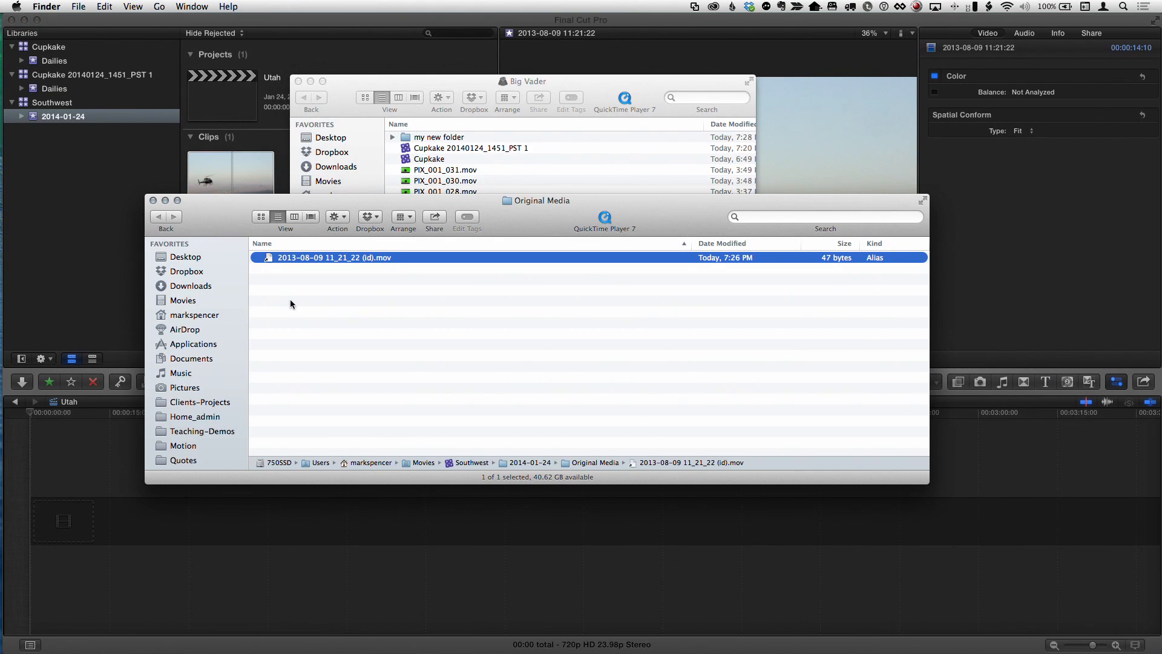
# Try to show the original of the clip's alias in Original Media, dismiss the alert and close the window
pyautogui.rightClick(275, 259)
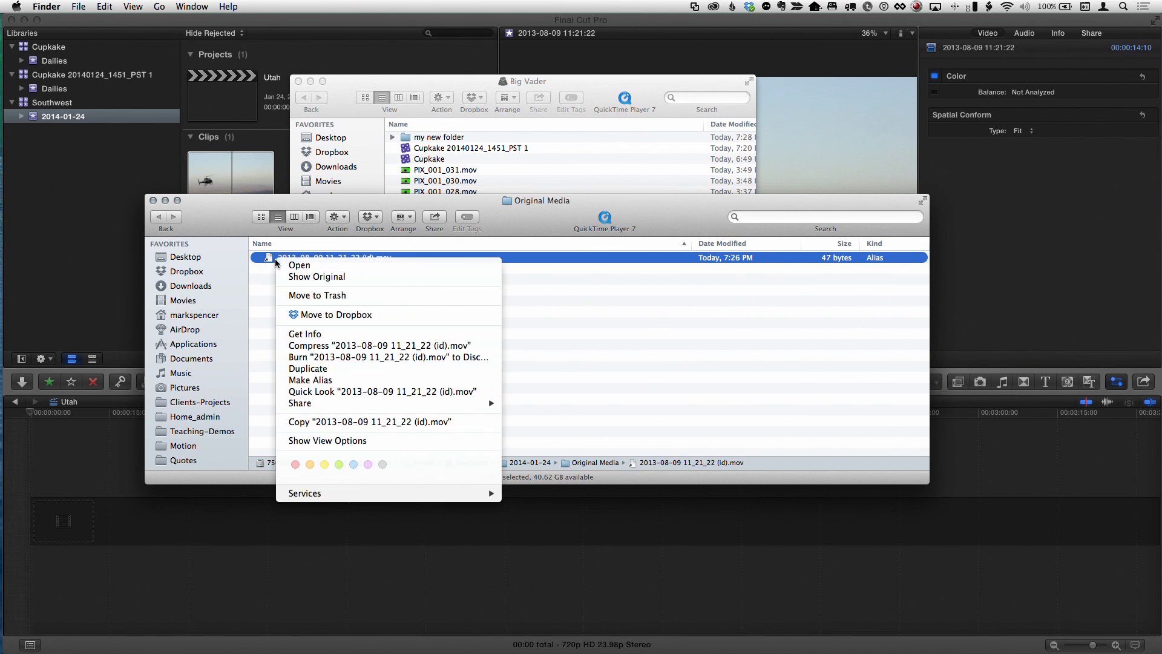
pyautogui.click(331, 278)
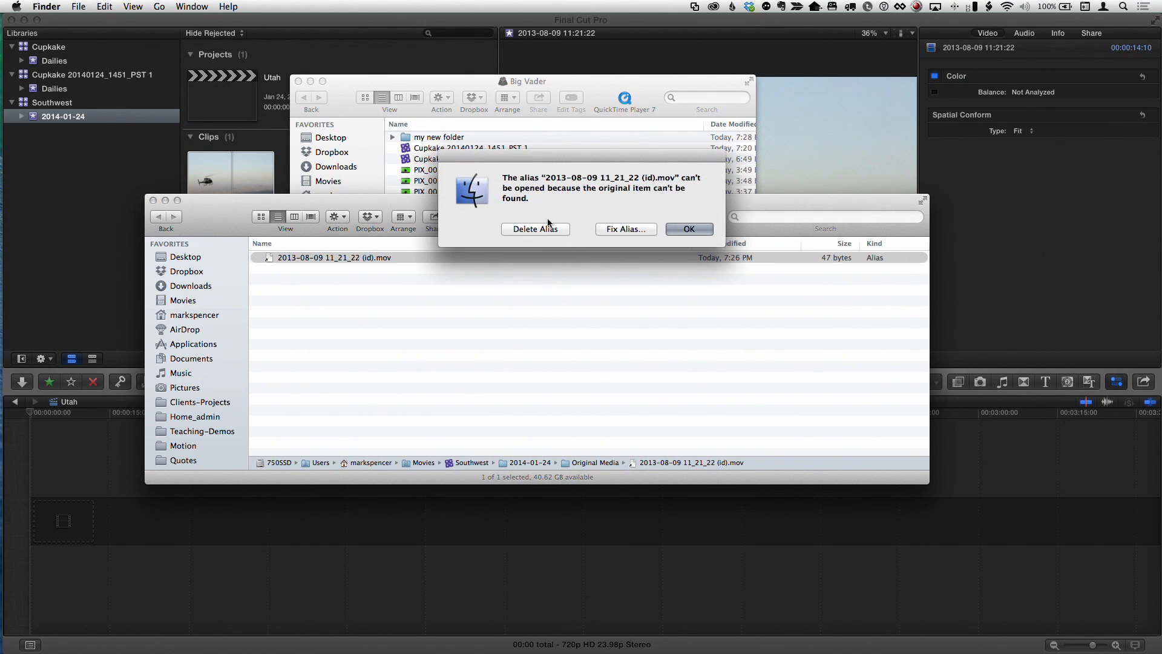
pyautogui.click(678, 228)
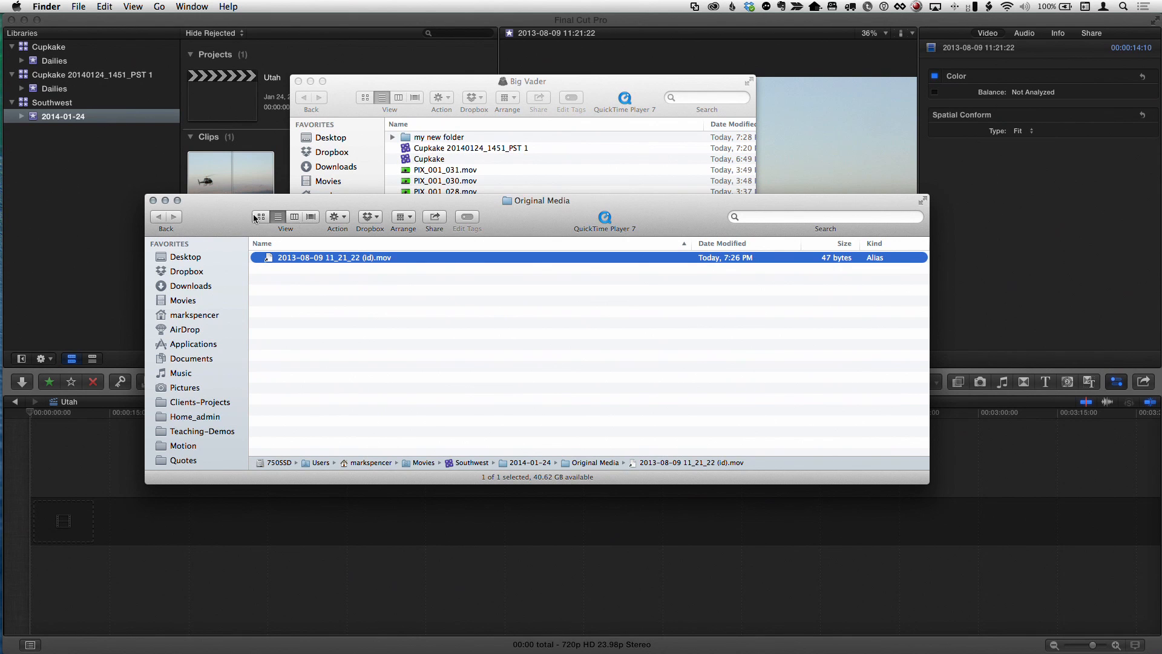
pyautogui.click(152, 201)
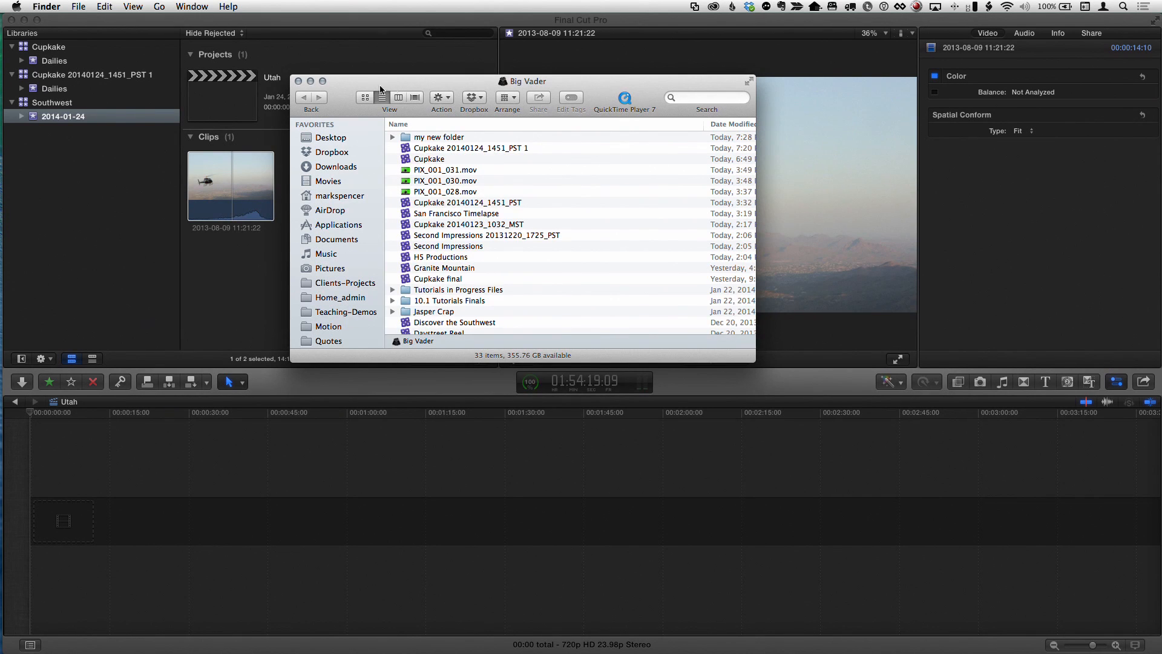
# Move the Finder window aside, reselect the 2014-01-24 event and skim the clip
pyautogui.moveTo(380, 89); pyautogui.dragTo(433, 103)
pyautogui.click(227, 187)
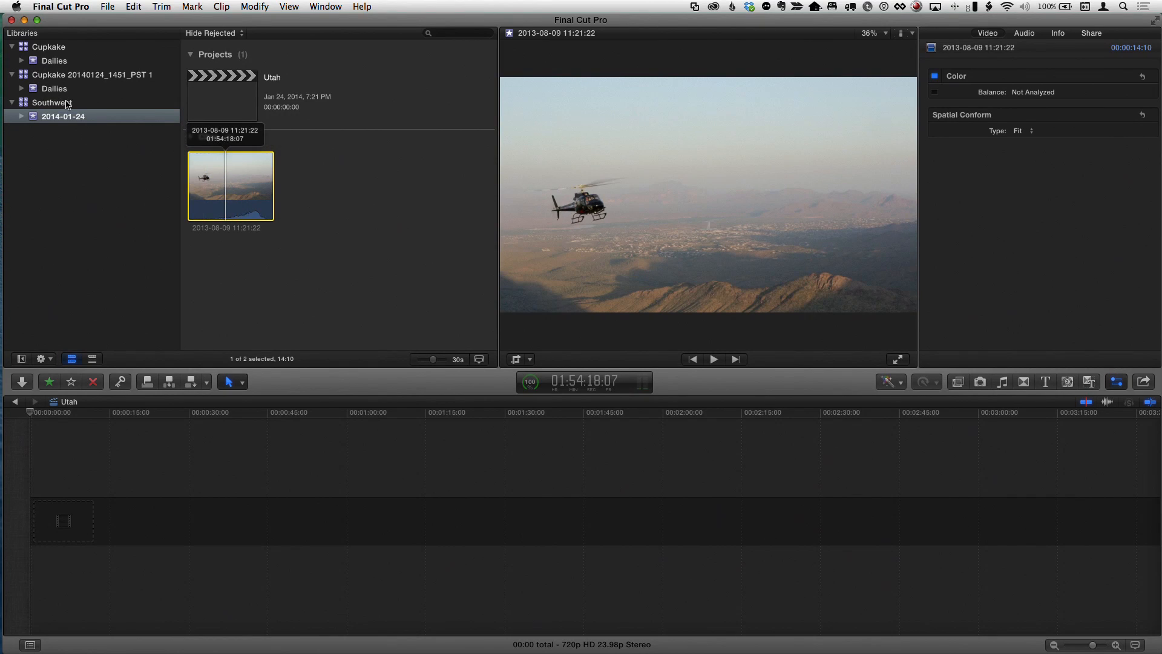
pyautogui.click(66, 102)
pyautogui.click(66, 89)
pyautogui.click(63, 117)
pyautogui.click(229, 191)
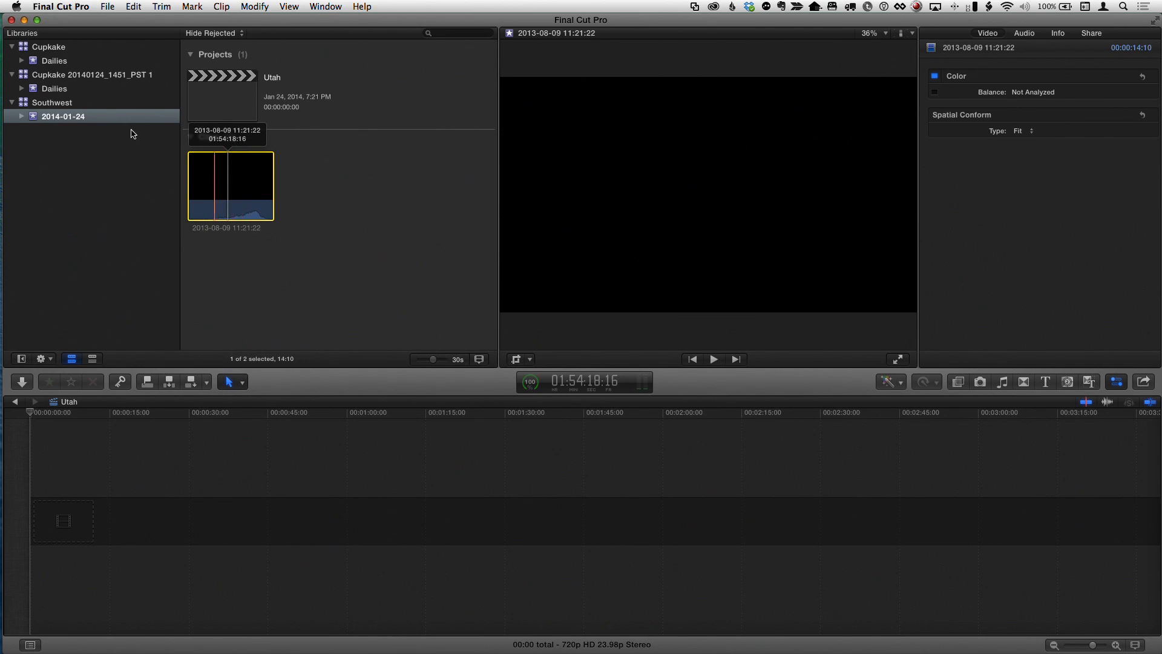
# Reimport the selected clip's missing media from the camera archive
pyautogui.rightClick(222, 177)
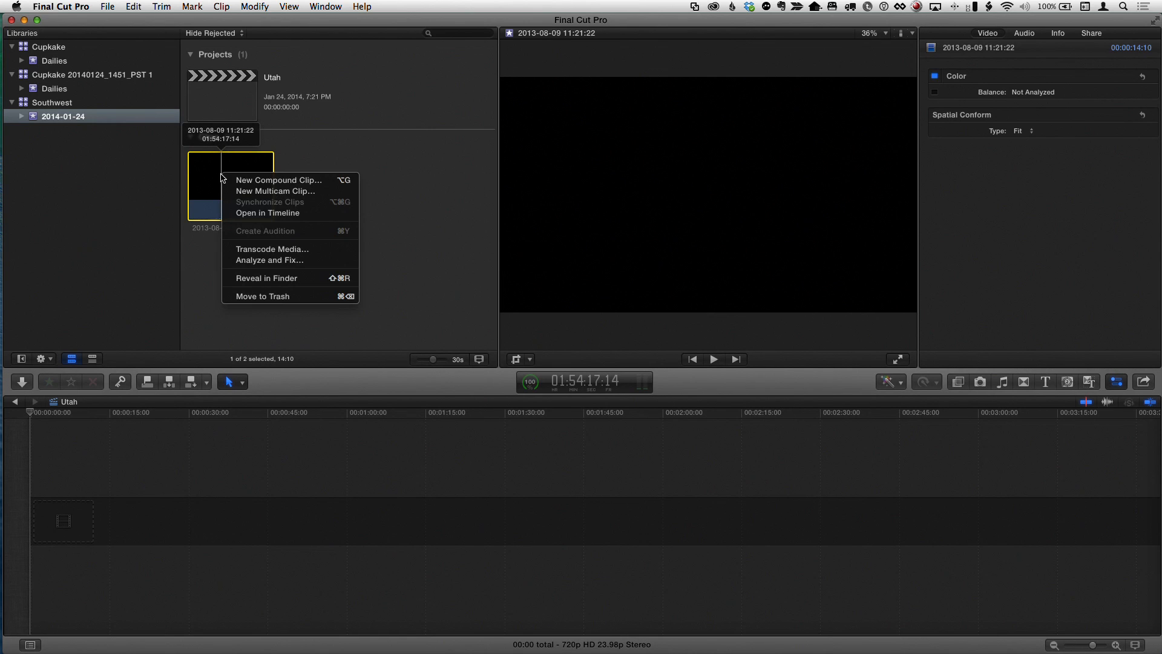
pyautogui.click(217, 180)
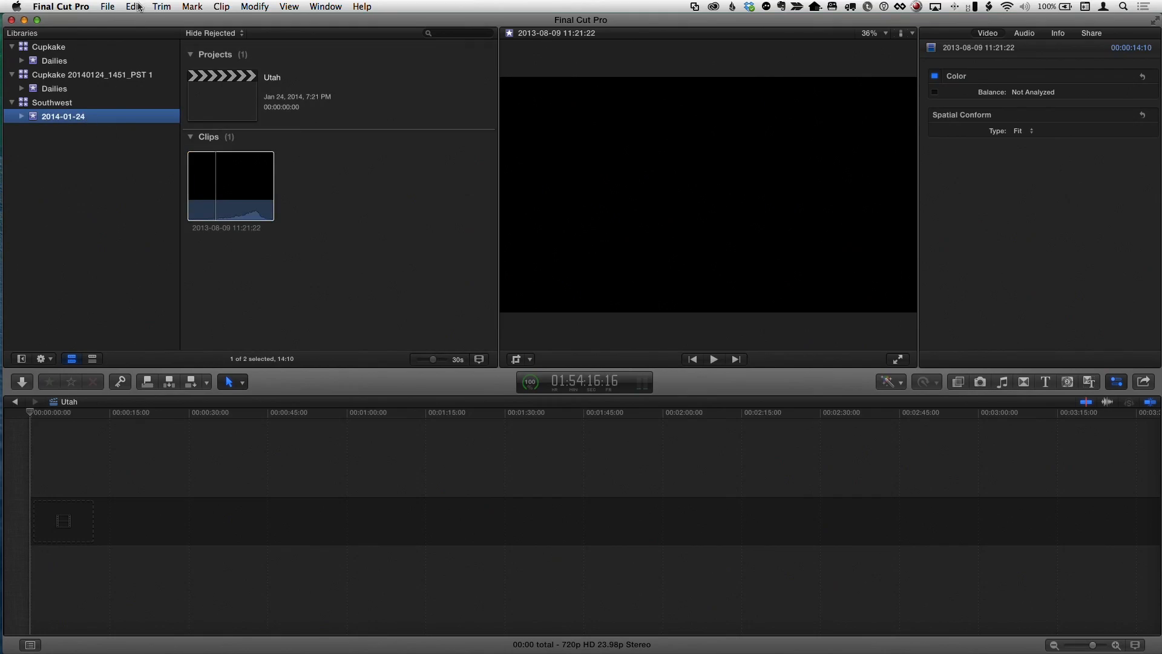
pyautogui.click(108, 7)
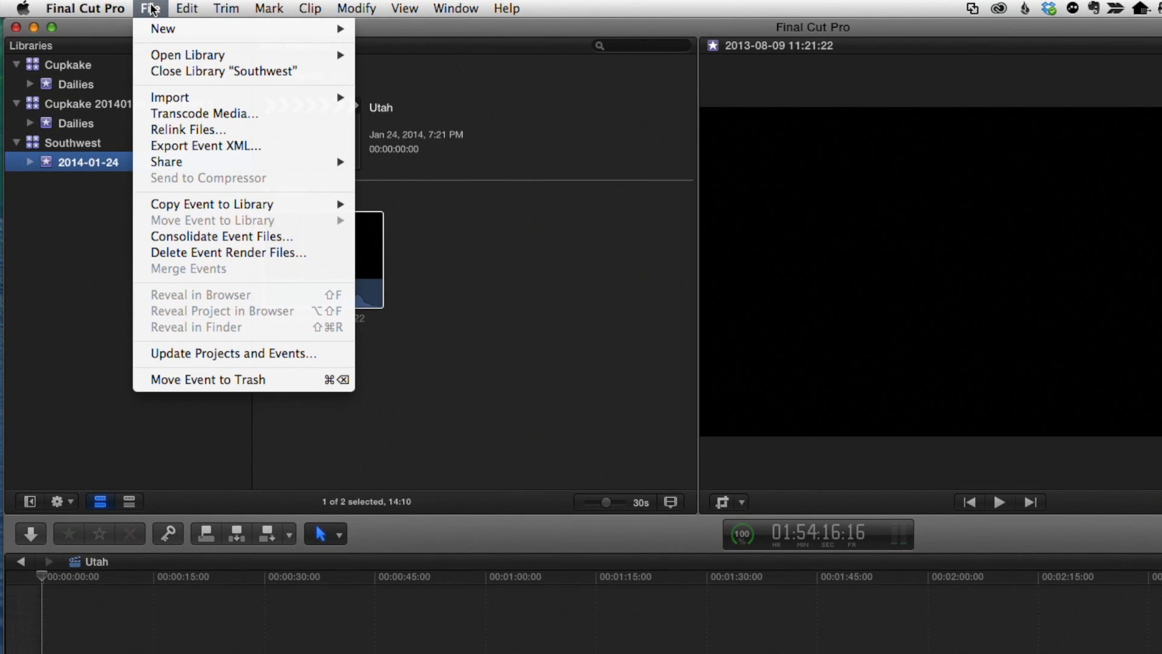
pyautogui.moveTo(186, 97)
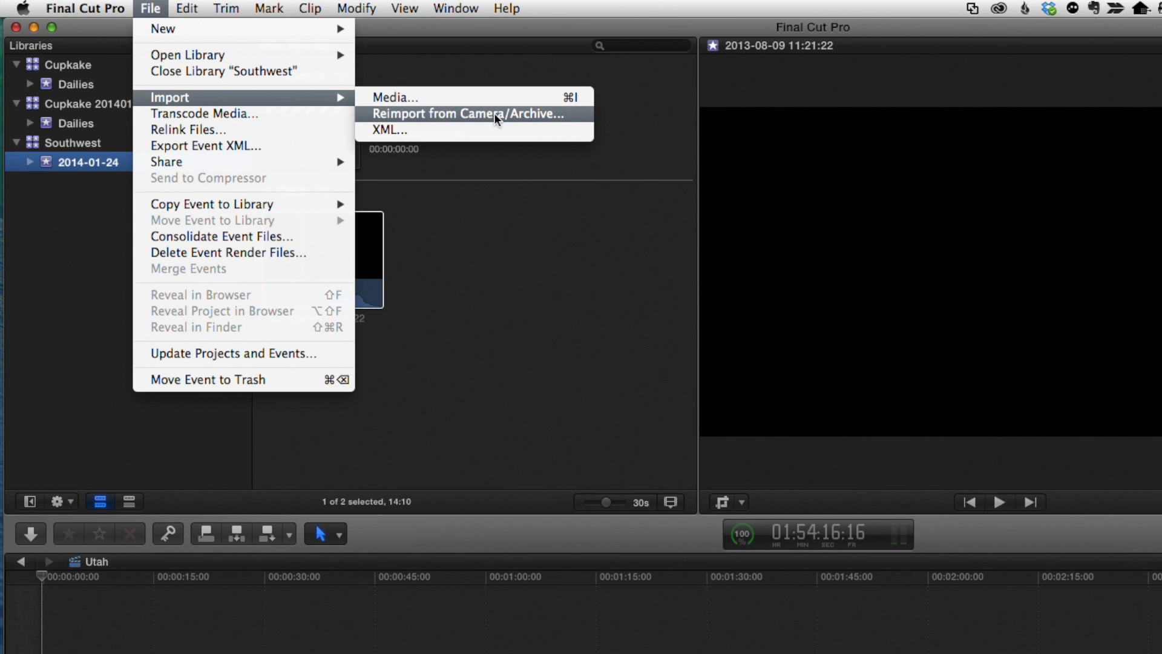
pyautogui.click(494, 113)
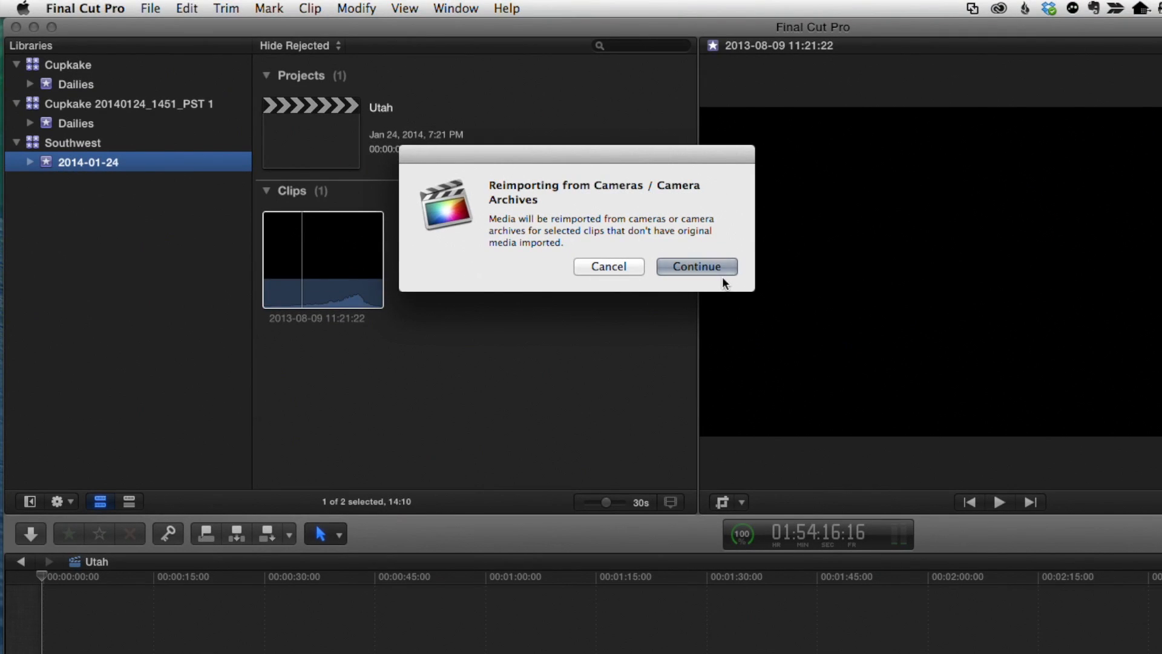
pyautogui.click(716, 273)
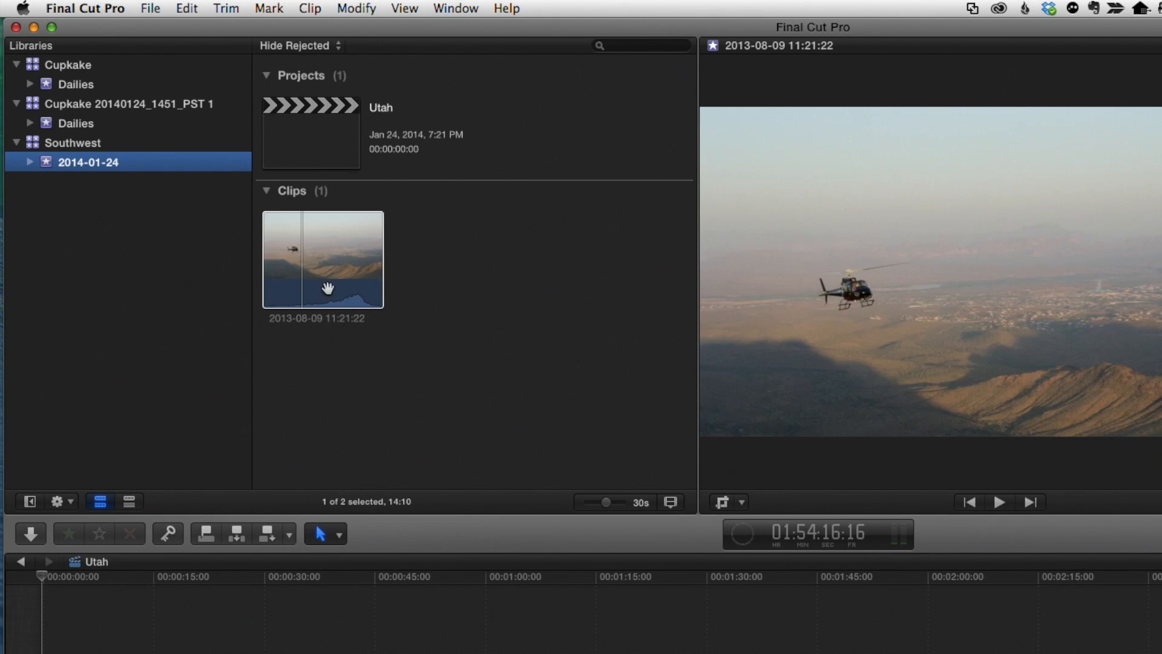
# Reveal the reimported clip's media file in Finder
pyautogui.click(328, 287)
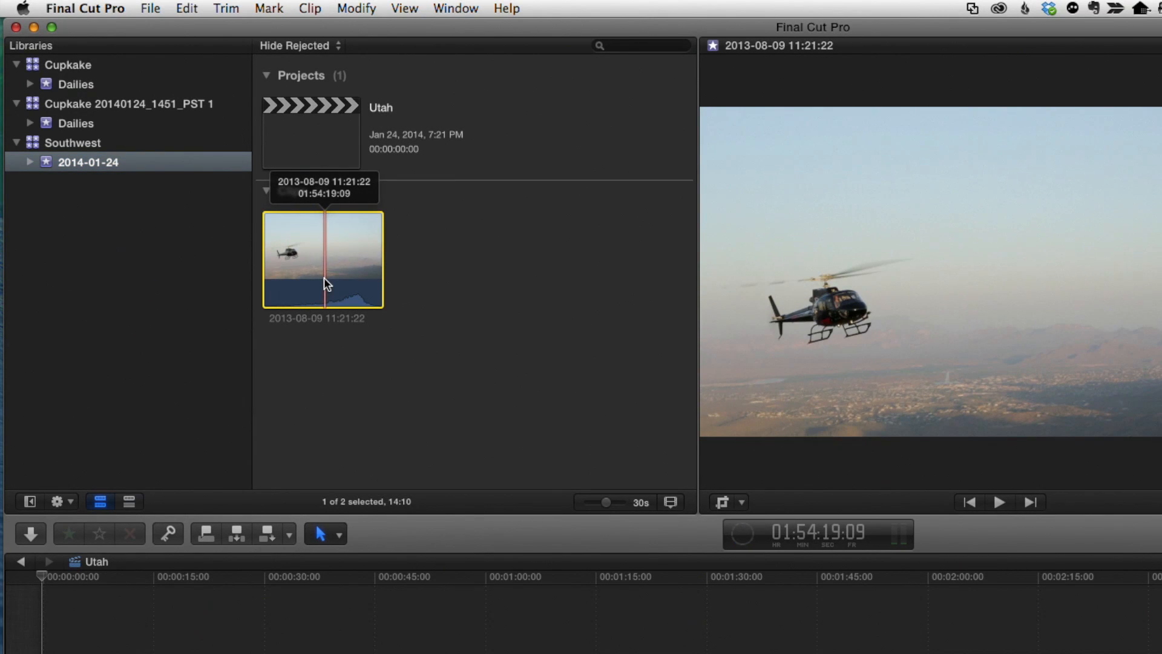
pyautogui.rightClick(324, 277)
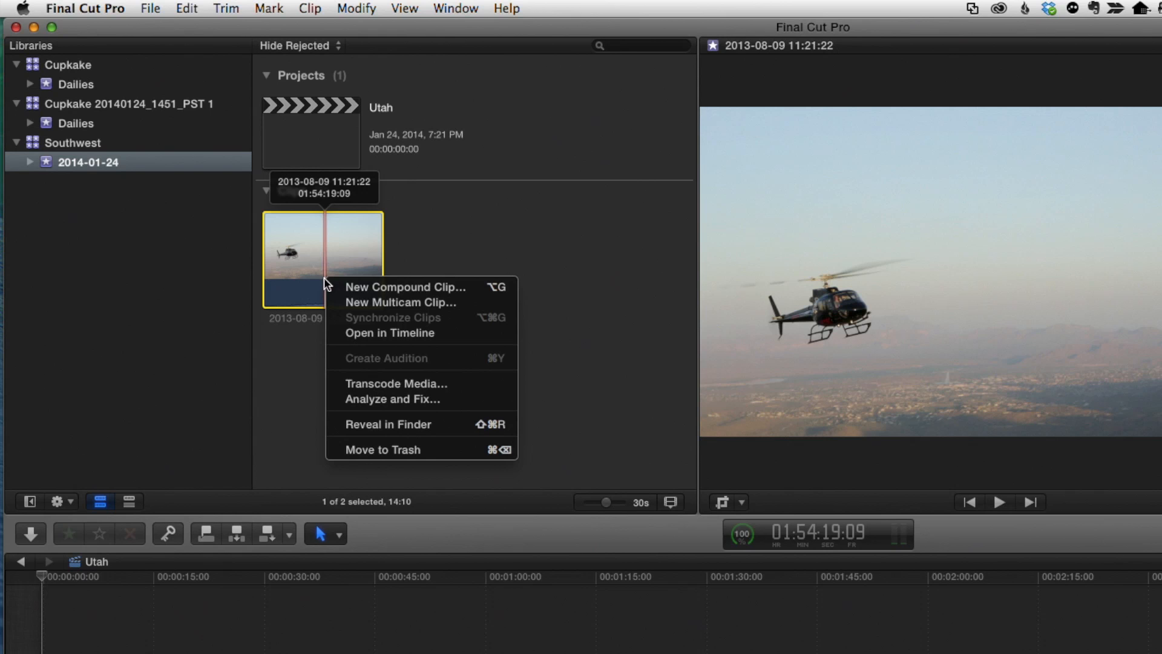
pyautogui.click(412, 424)
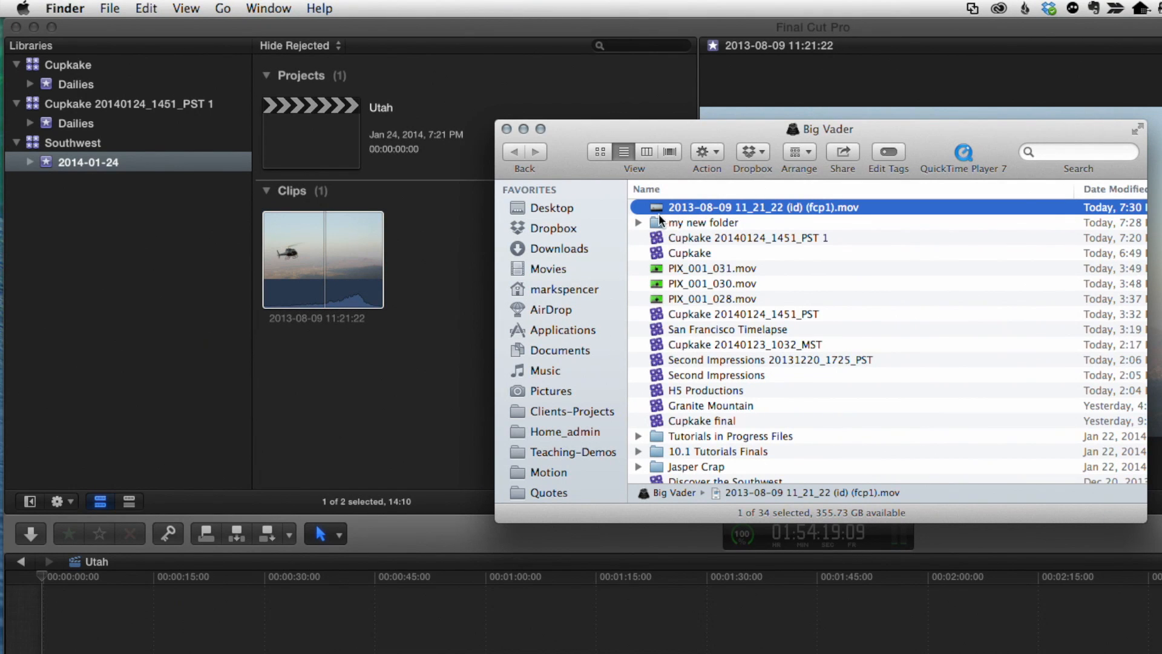